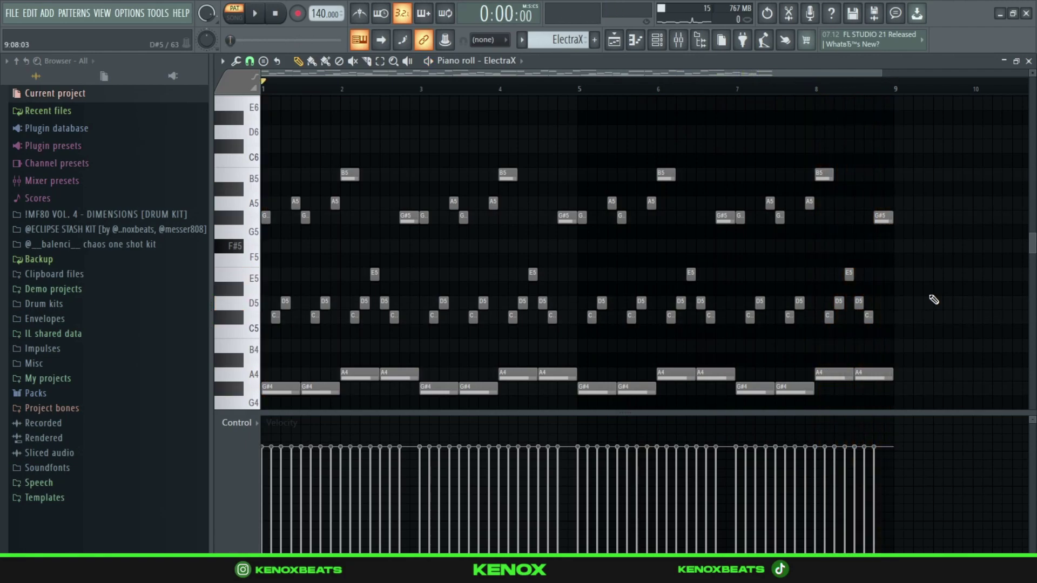
Inspect the ElectraX channel's synth preset and the Fruity parametric EQ 2 on its mixer track.
key("F6")
left_click(331, 153)
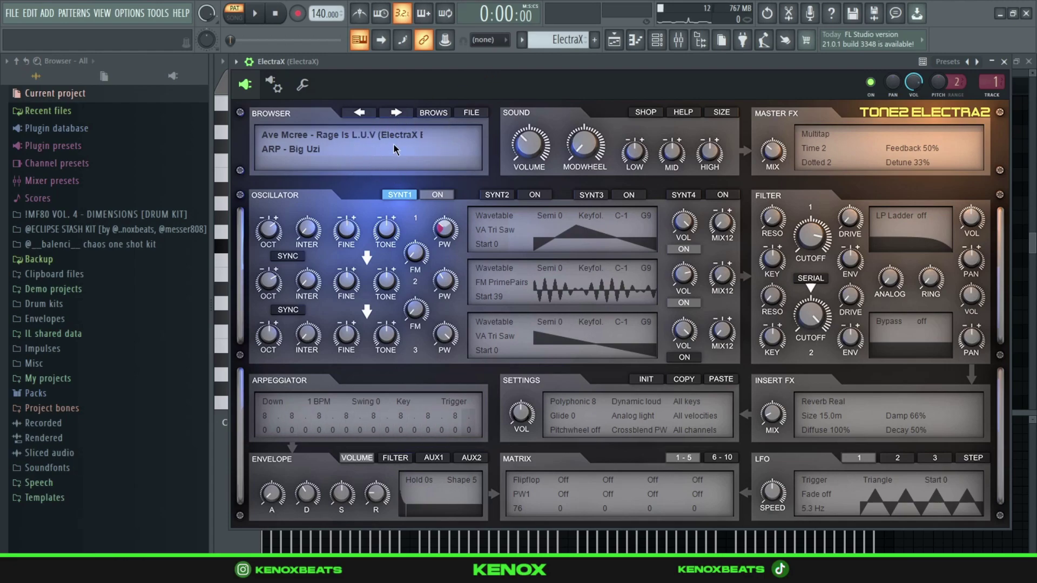
left_click(1003, 62)
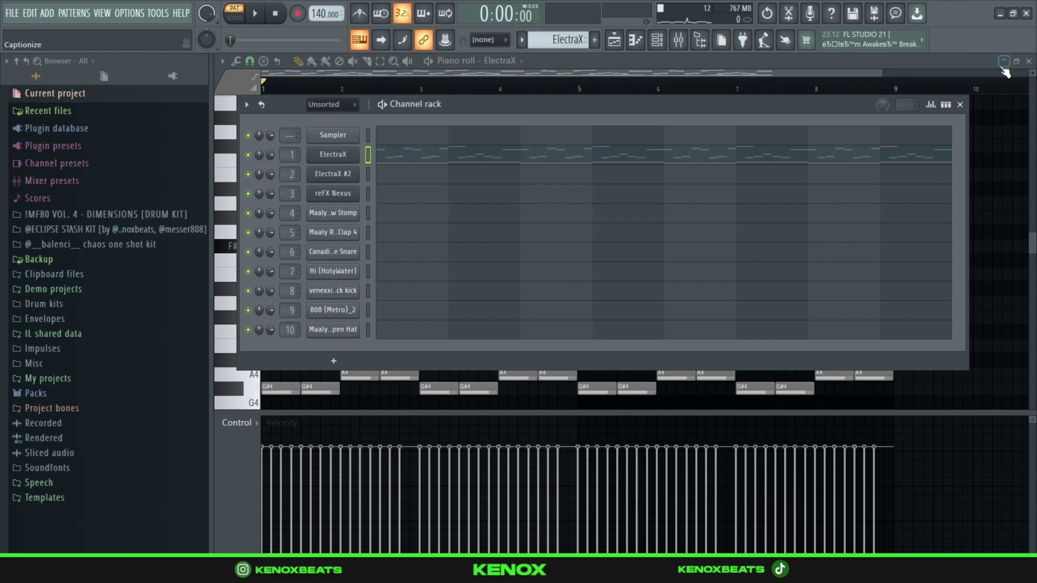
key("F9")
left_click(986, 123)
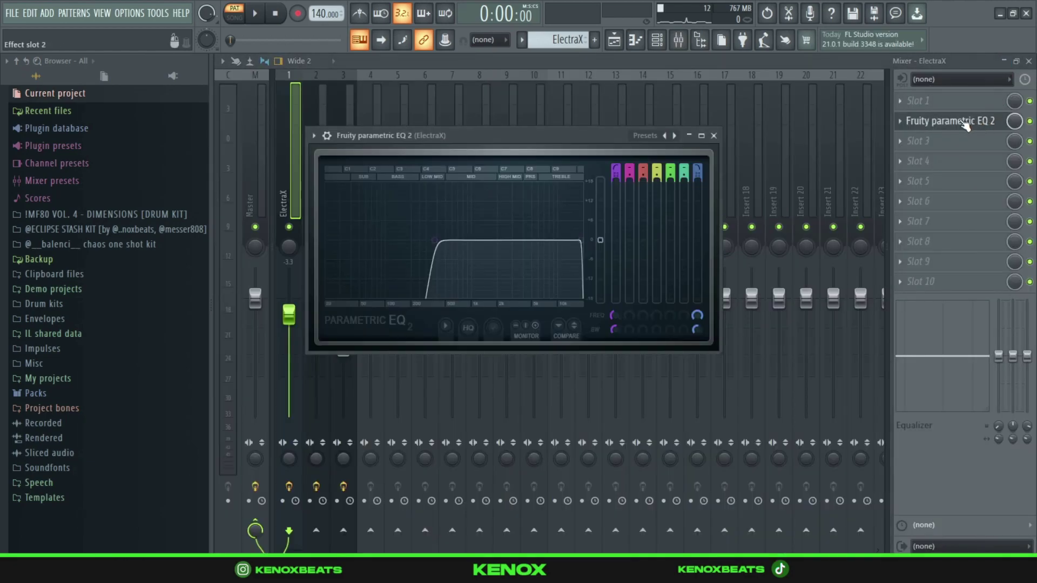
left_click(714, 136)
Play back the ElectraX #2 melody in the piano roll and check its synth preset.
key("F6")
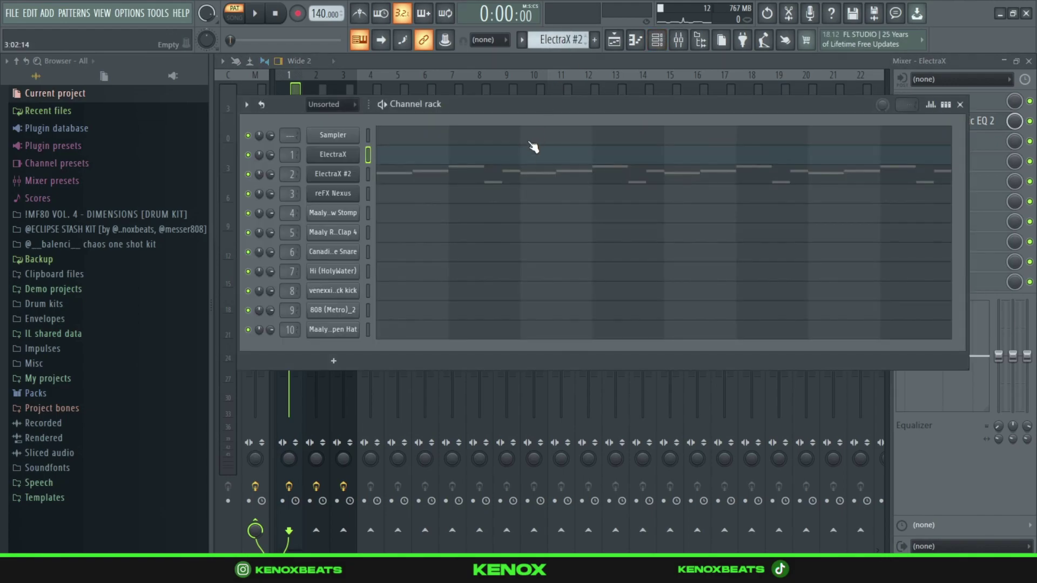
left_click(519, 170)
key("space")
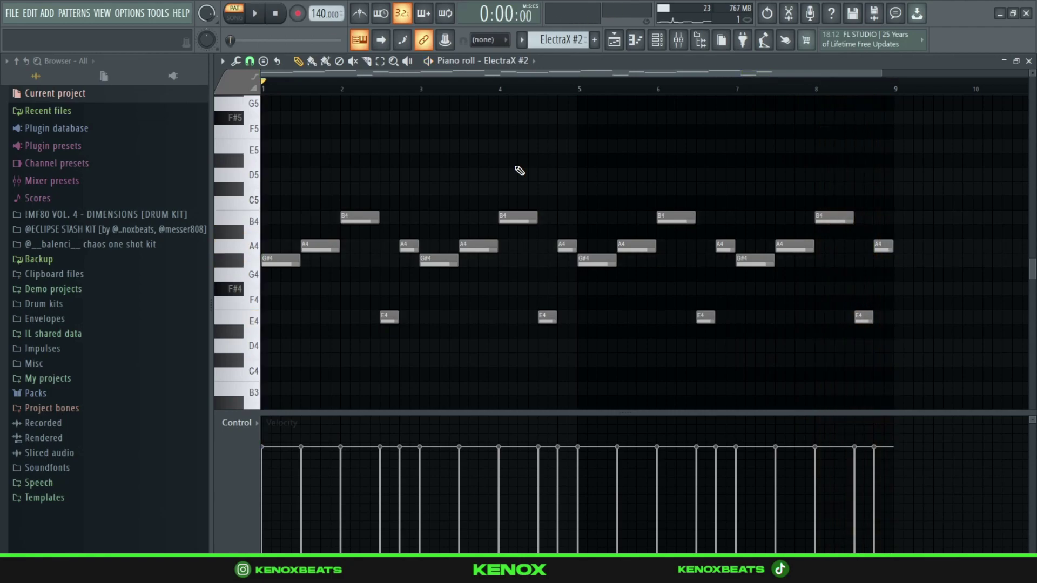
key("F6")
left_click(335, 175)
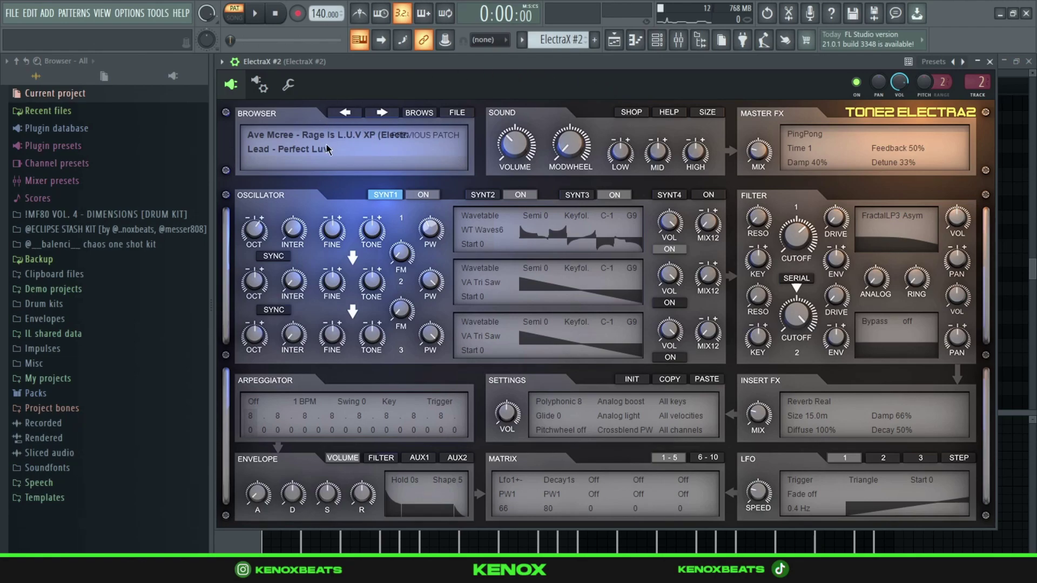
left_click(993, 62)
Inspect the ShaperBox2 and Fruity parametric EQ 2 effects on the ElectraX #2 mixer track.
key("F9")
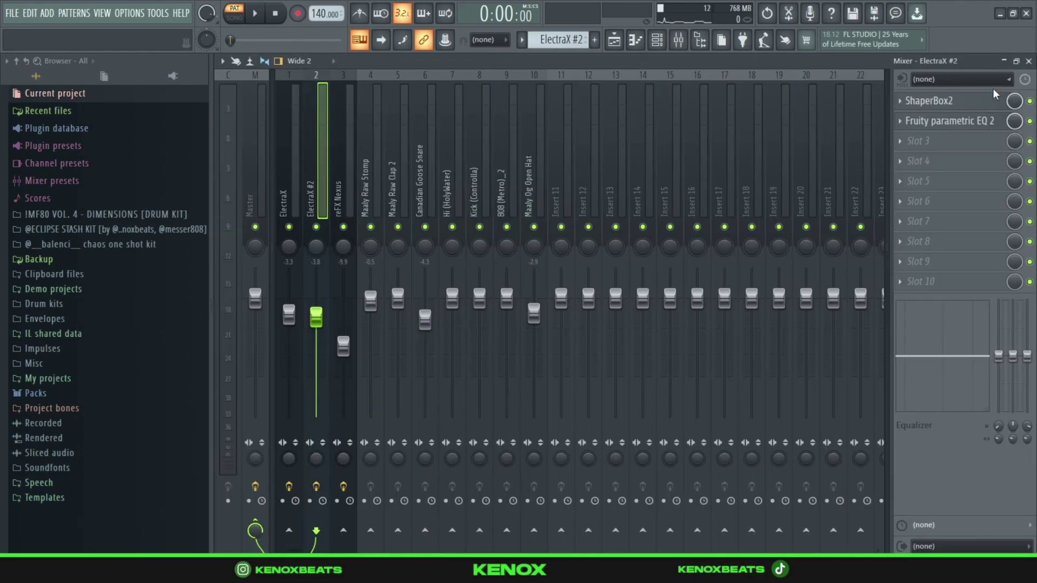
left_click(918, 108)
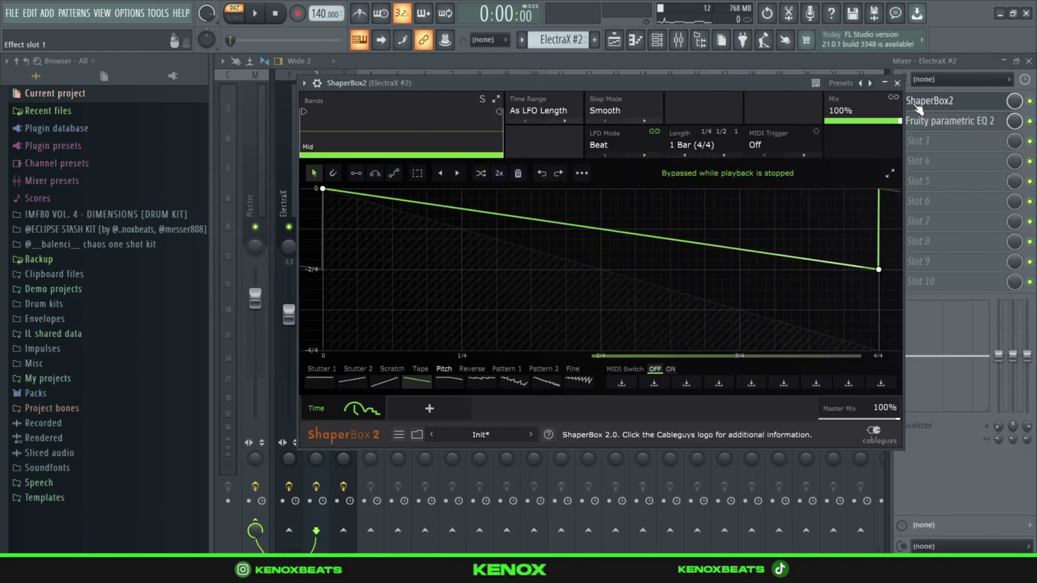
left_click(897, 84)
left_click(938, 129)
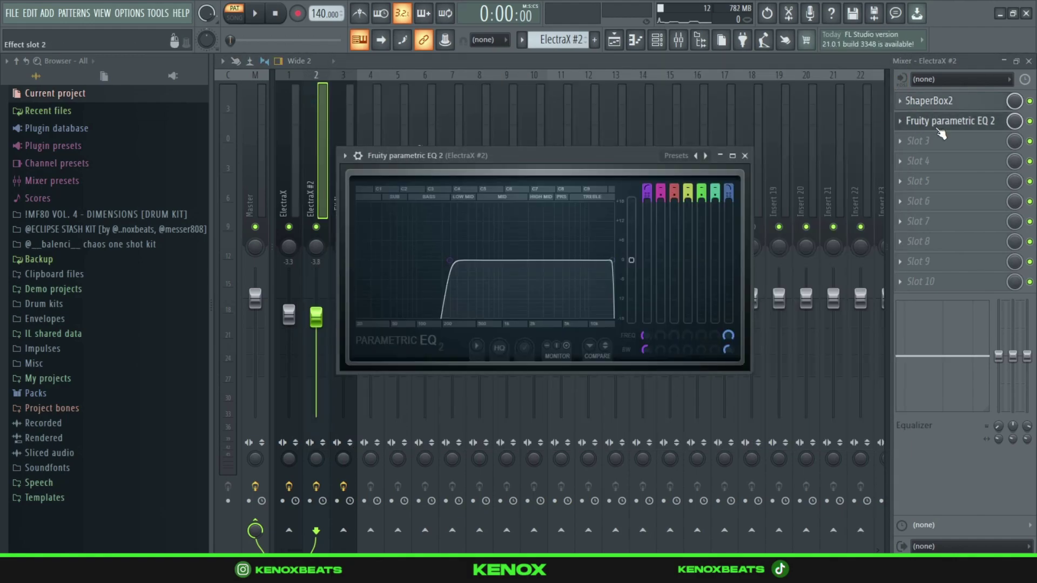
left_click(745, 156)
View the reFX Nexus melody in the piano roll and check the preset loaded in the plugin.
key("F6")
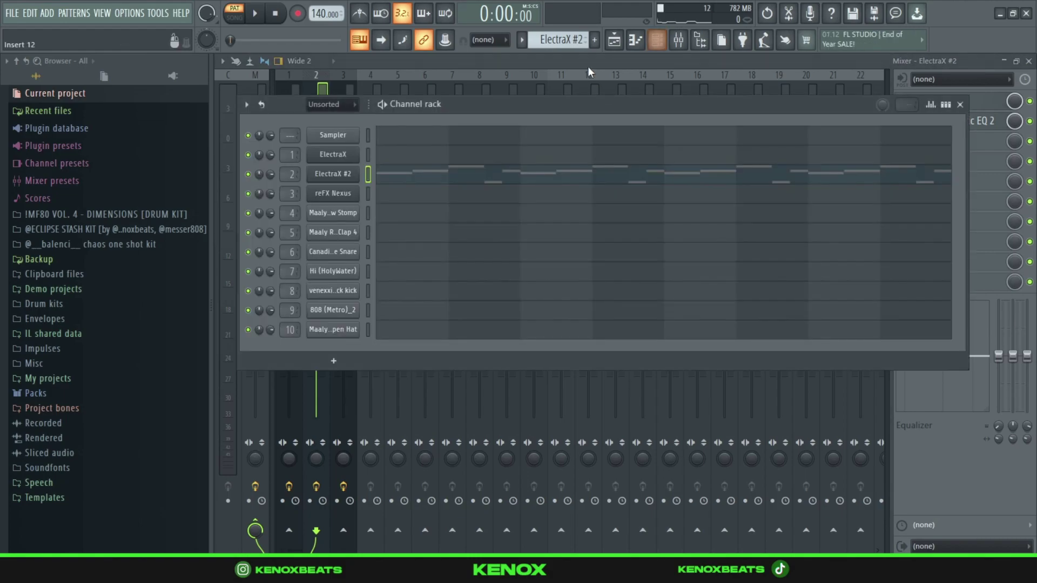
left_click(457, 197)
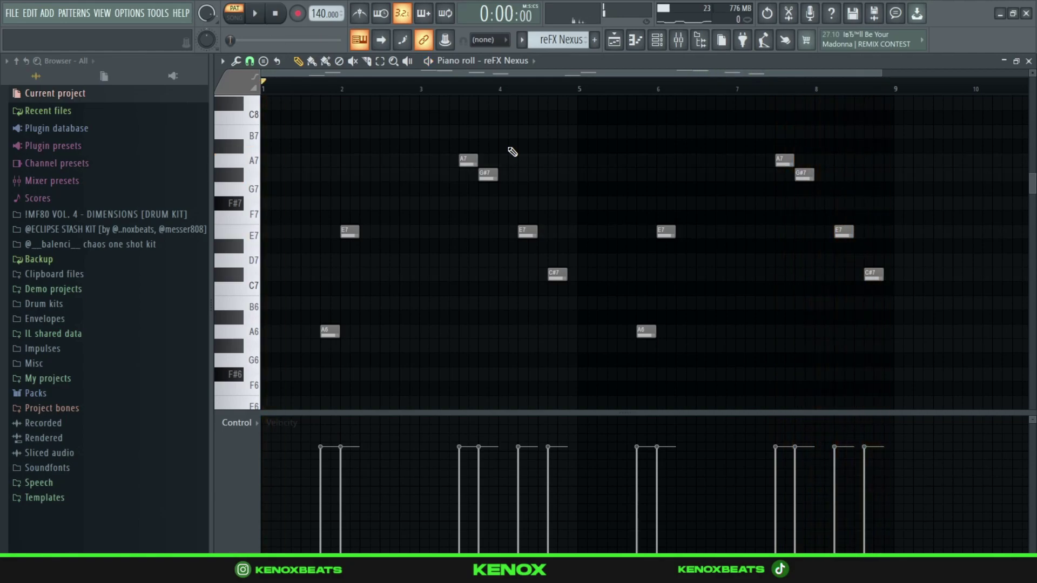
key("F6")
left_click(352, 194)
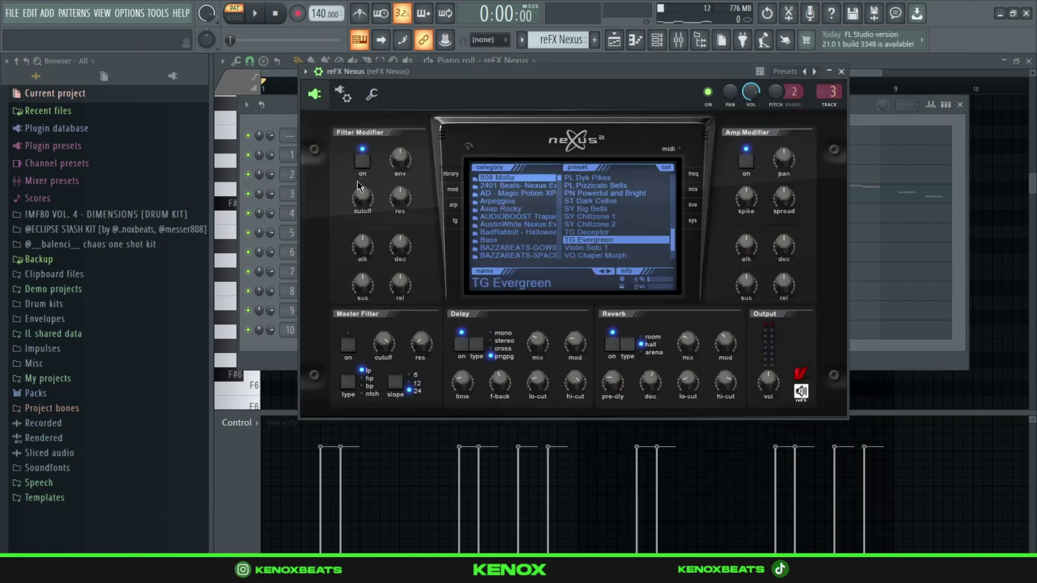
left_click(841, 72)
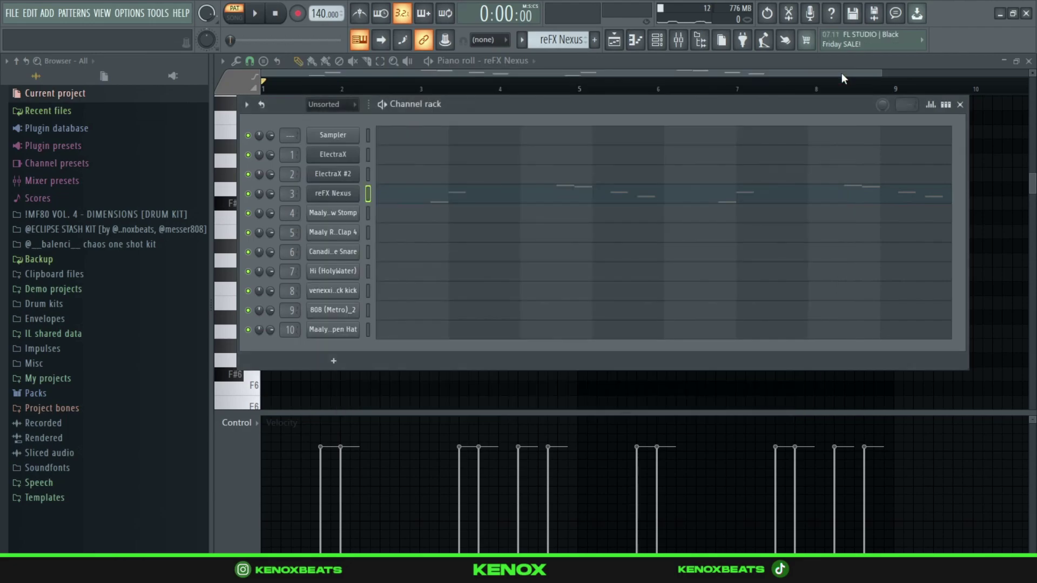
Inspect the Fruity parametric EQ 2 on the reFX Nexus mixer track.
key("F9")
left_click(949, 121)
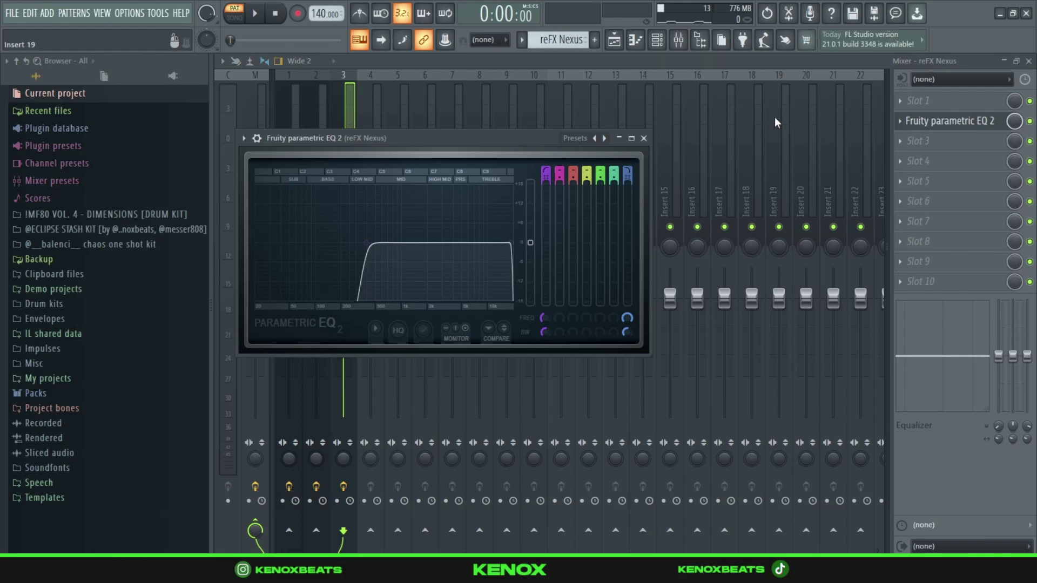
left_click(644, 138)
Review the Maaly Raw Stomp and Maaly Raw Clap 4 patterns in the piano roll.
key("F6")
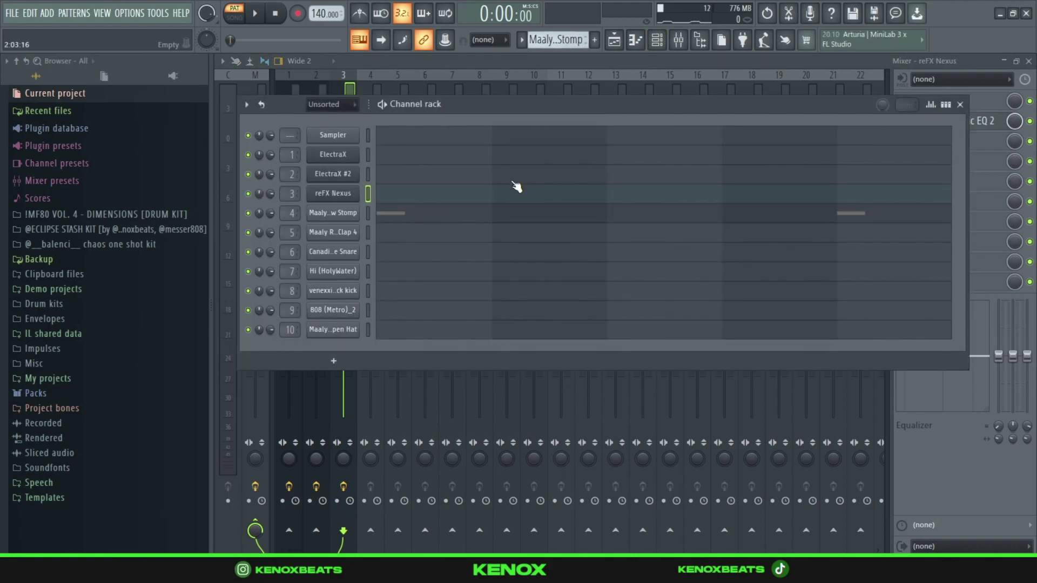
double_click(492, 212)
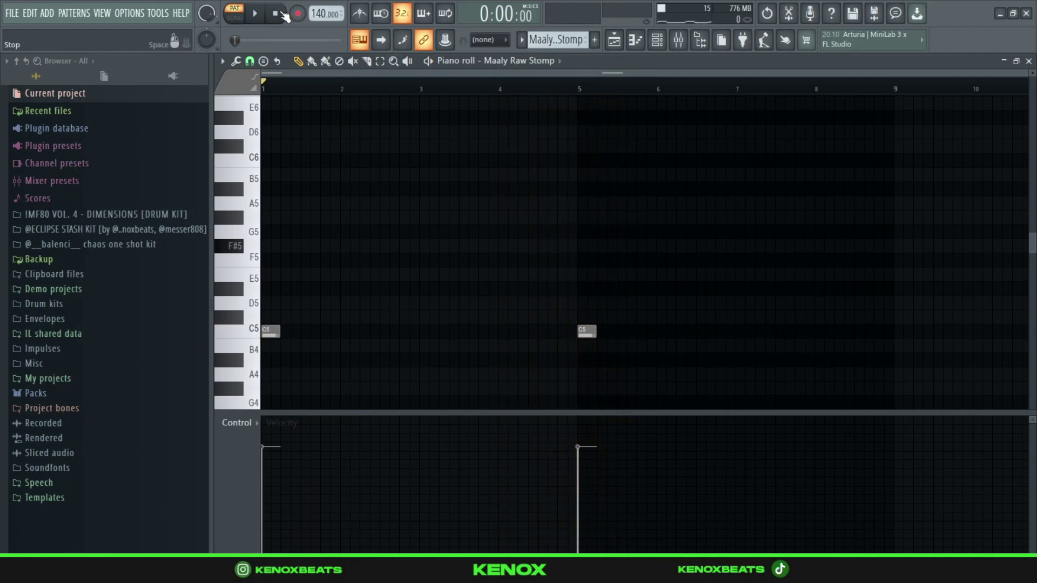
left_click(657, 40)
scroll(555, 45, "down", 1)
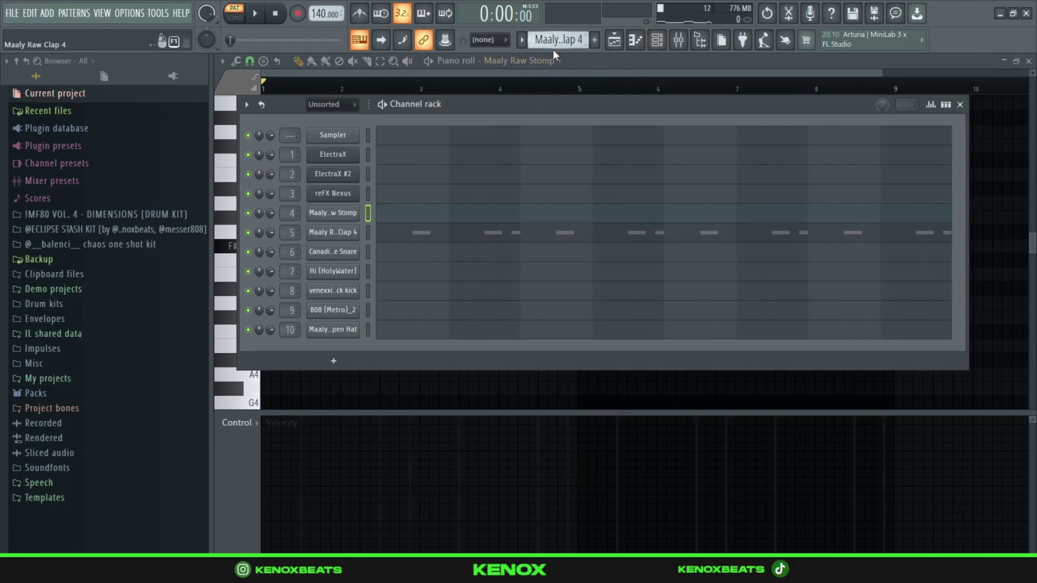
left_click(490, 232)
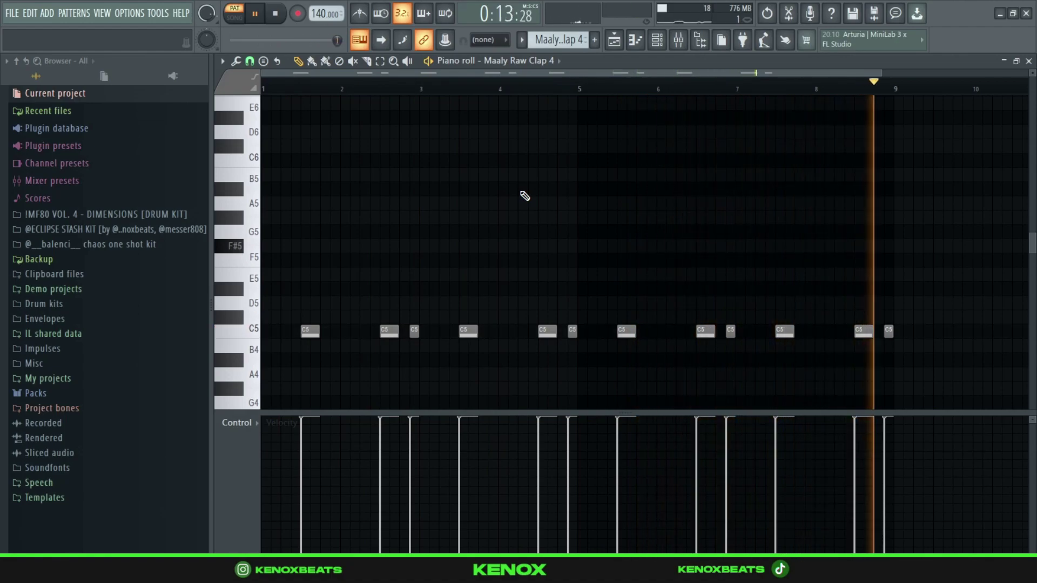
Play back the Canadian Goose Snare pattern in the piano roll and stop it.
key("F6")
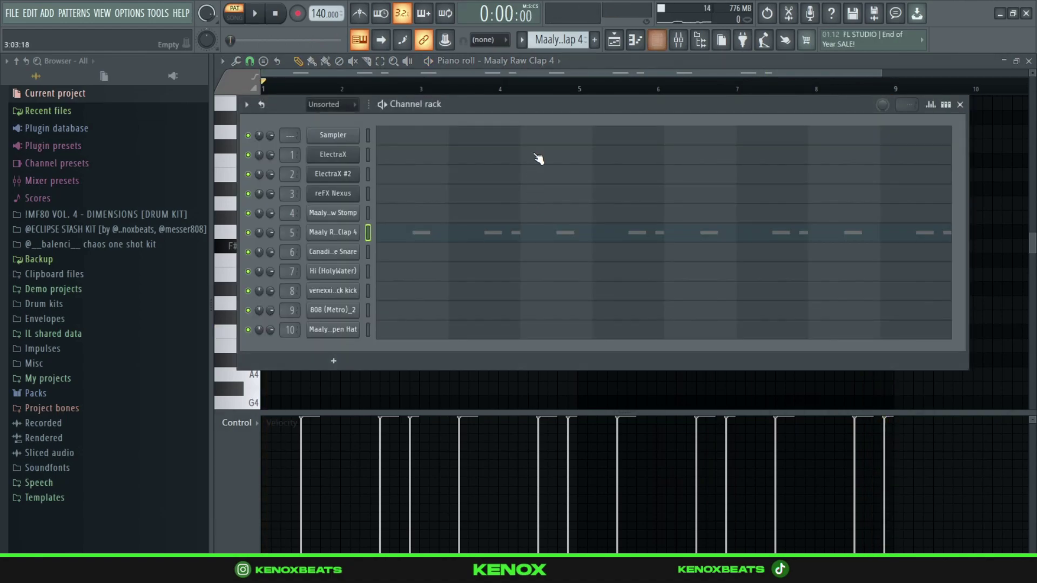
left_click(473, 247)
key("space")
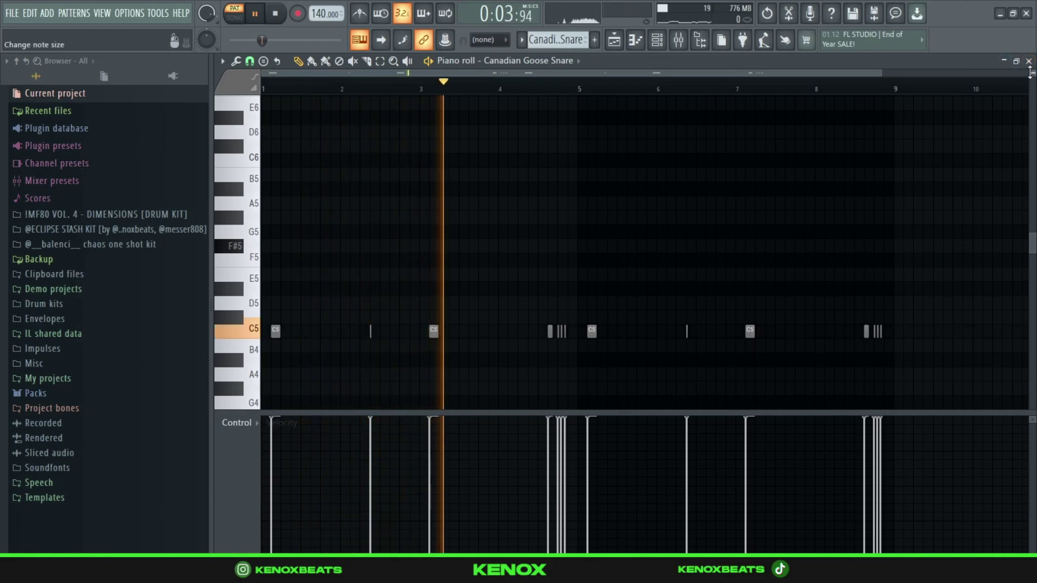
left_click_drag(1030, 73, 1030, 76)
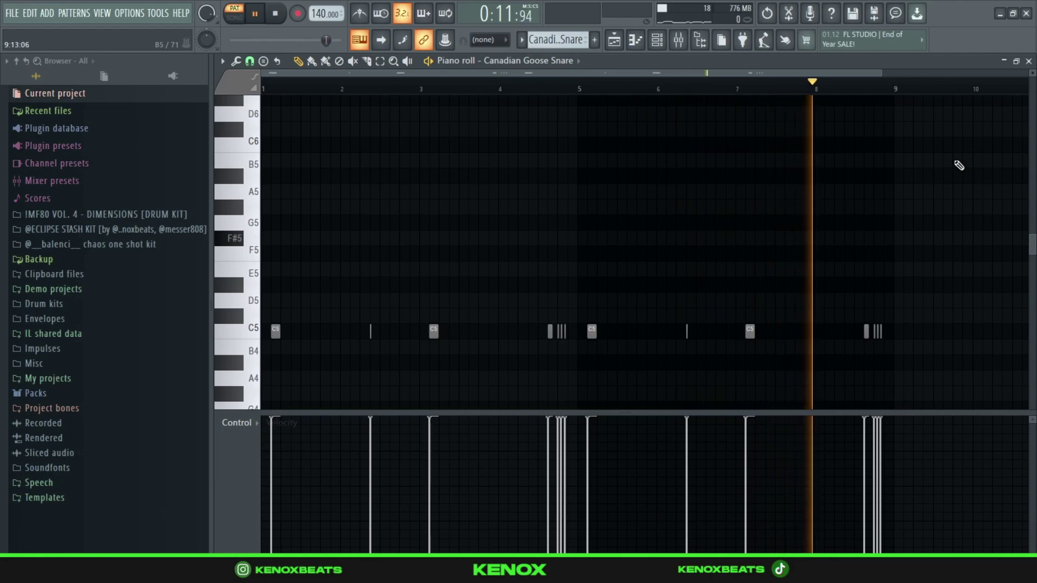
key("space")
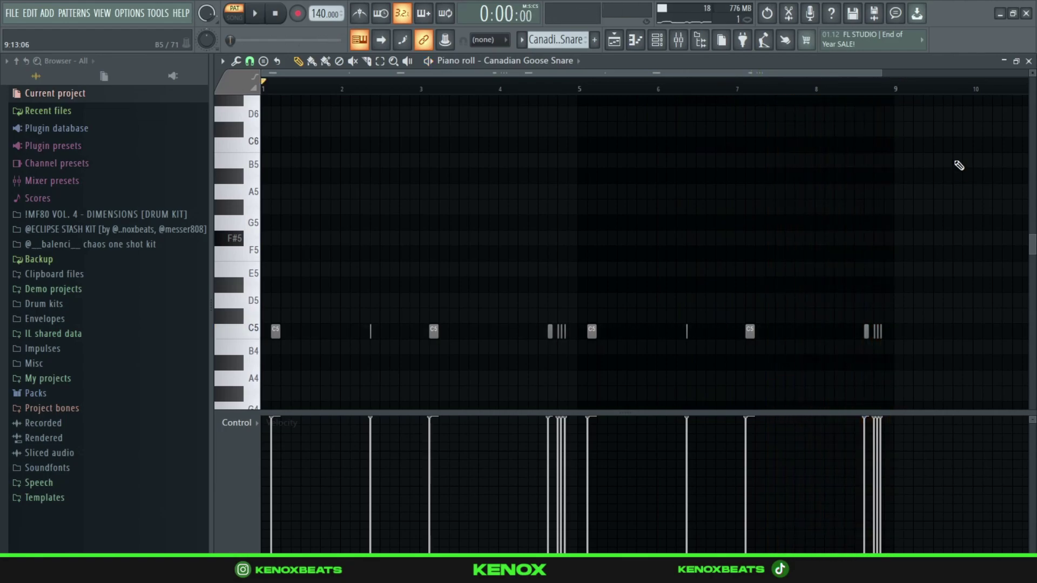
Open the Hi (HolyWater) hi-hat pattern in the piano roll to review its notes.
key("F6")
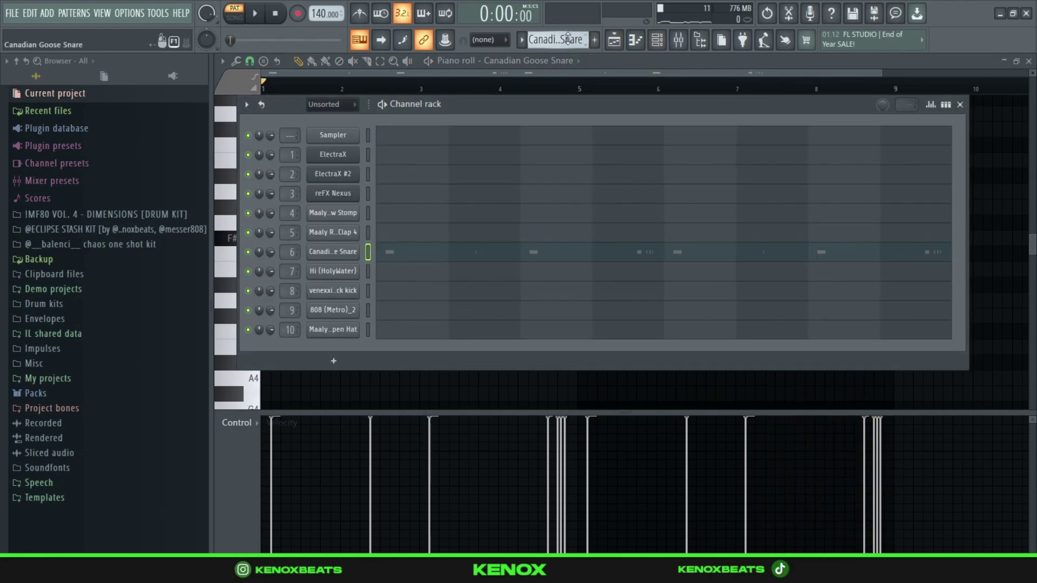
scroll(567, 39, "down", 1)
left_click(447, 278)
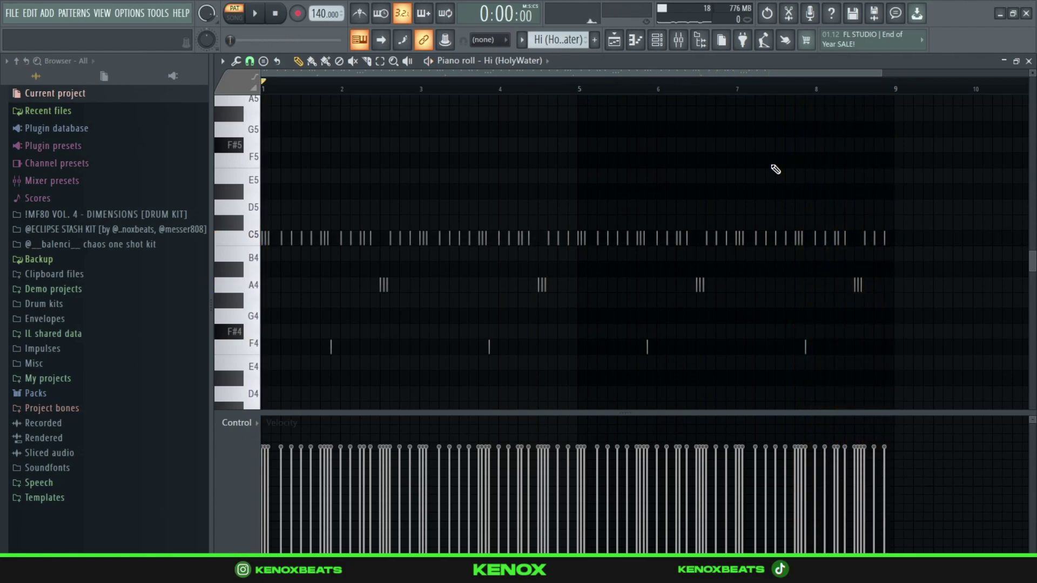
Open the venexxi rack kick pattern in the piano roll to review its notes.
key("F6")
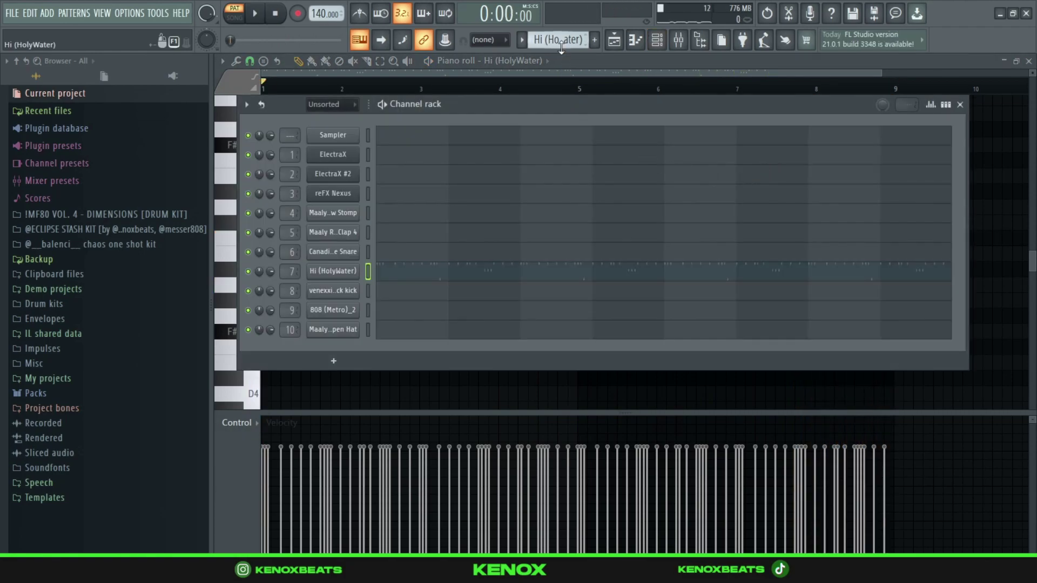
scroll(561, 46, "down", 1)
left_click(439, 294)
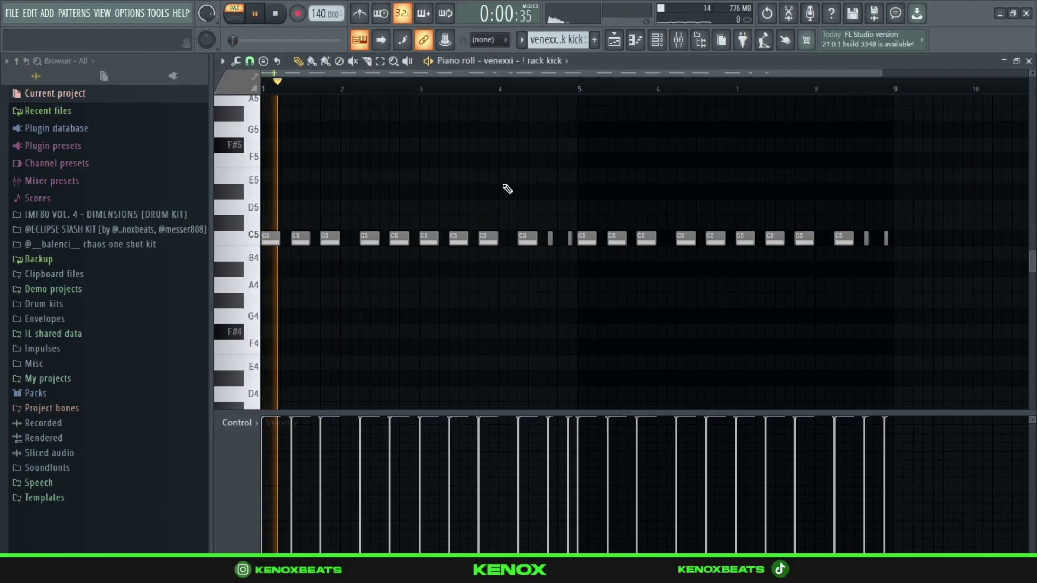
scroll(507, 189, "up", 1)
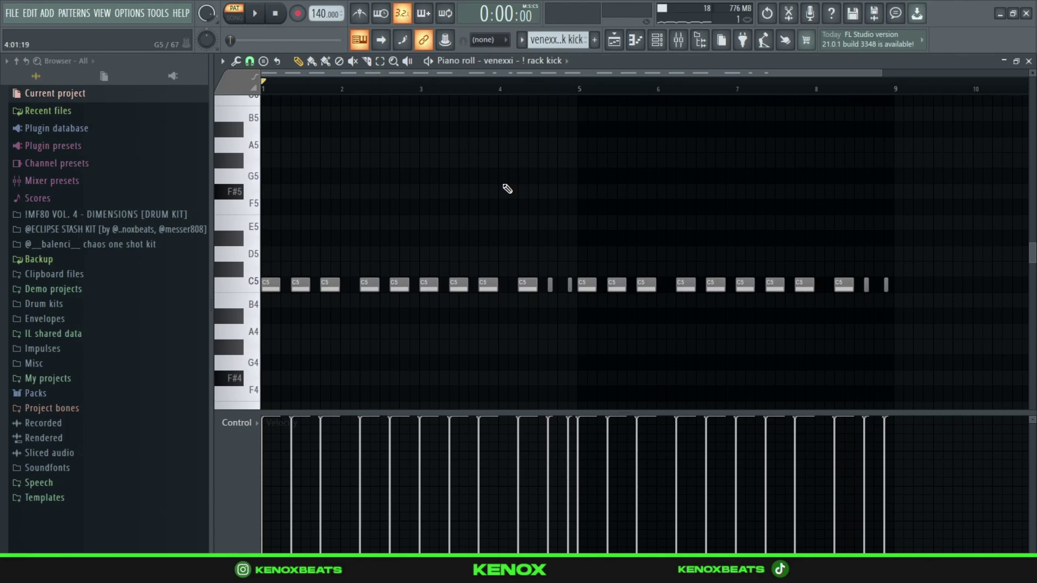
Review the Maaly Og Open Hat pattern in the piano roll and stop its playback.
key("F6")
scroll(556, 39, "down", 2)
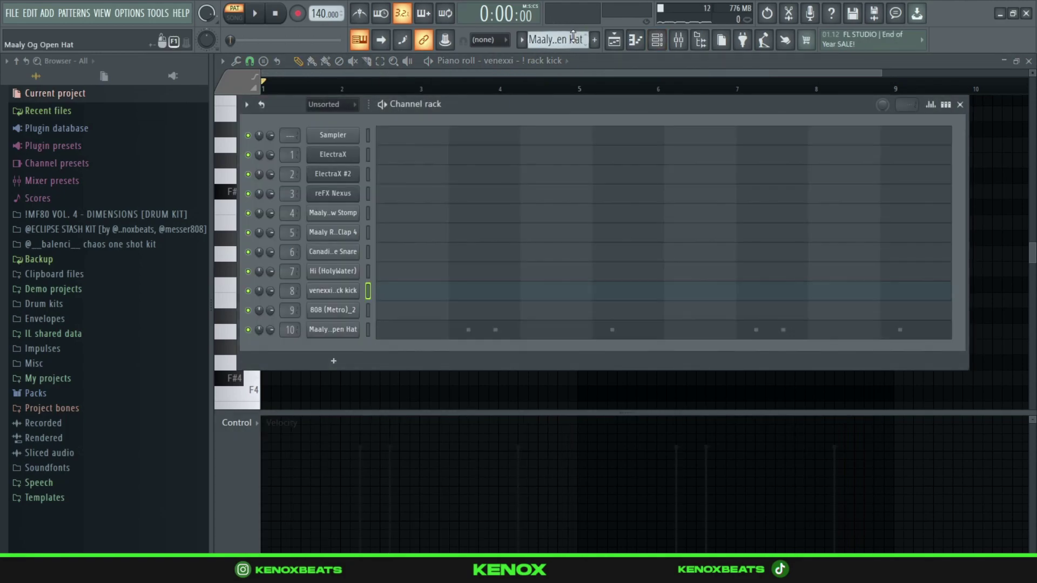
key("F6")
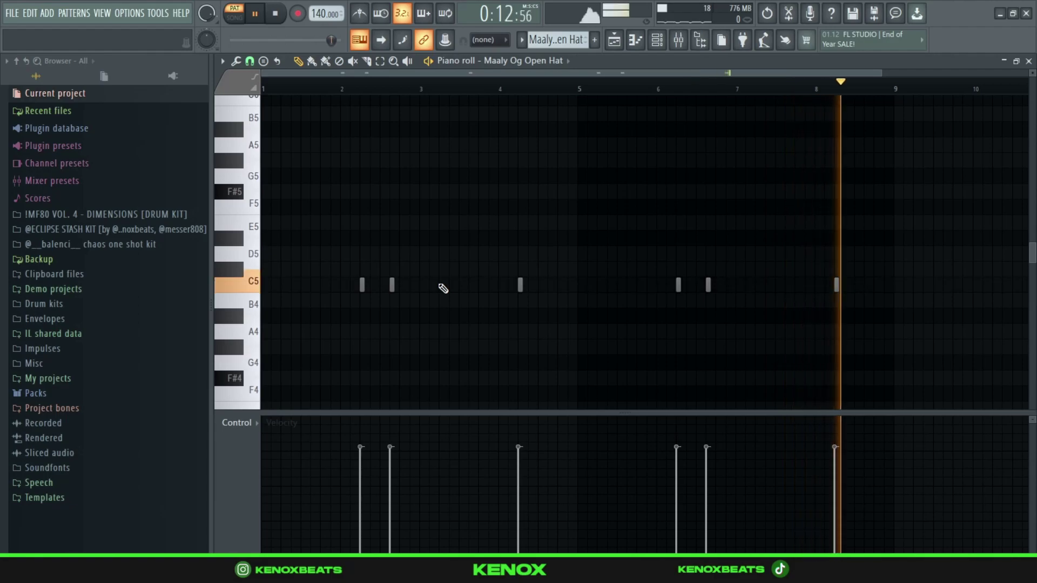
key("space")
Review the whole 808 (Metro)_2 bass pattern in the piano roll and stop its playback.
key("F6")
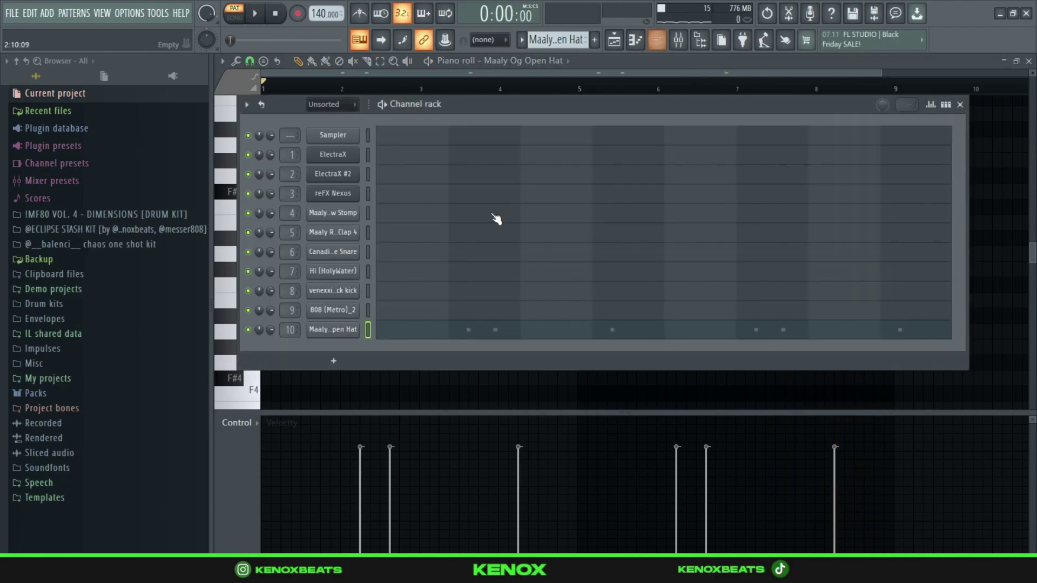
left_click(430, 315)
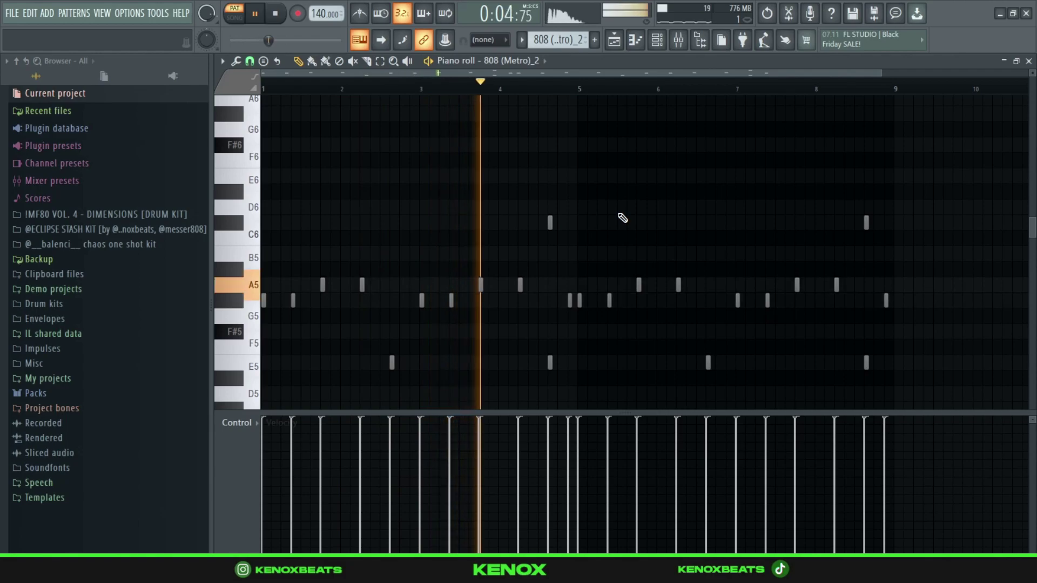
scroll(561, 89, "down", 6)
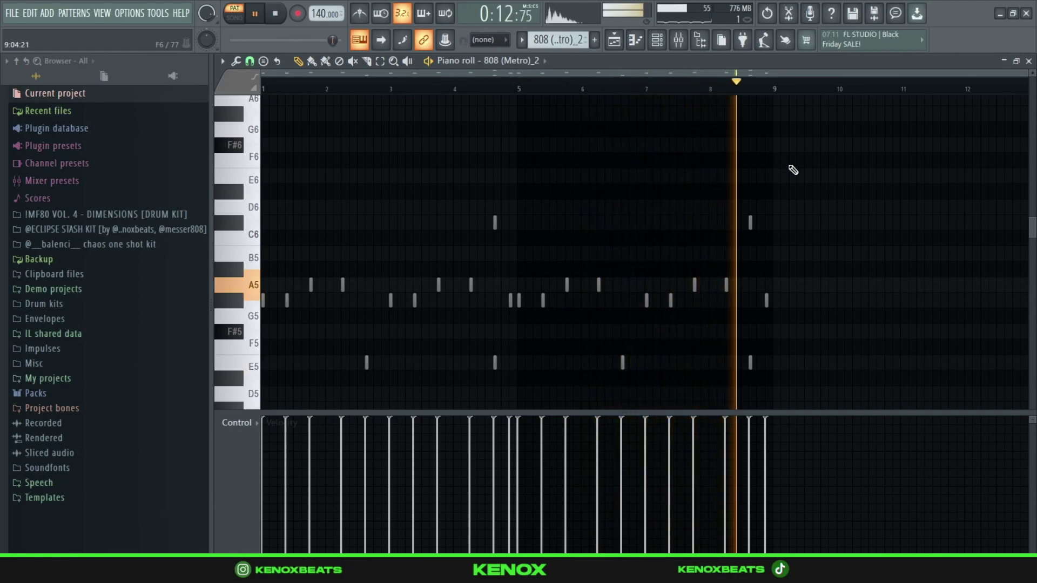
key("space")
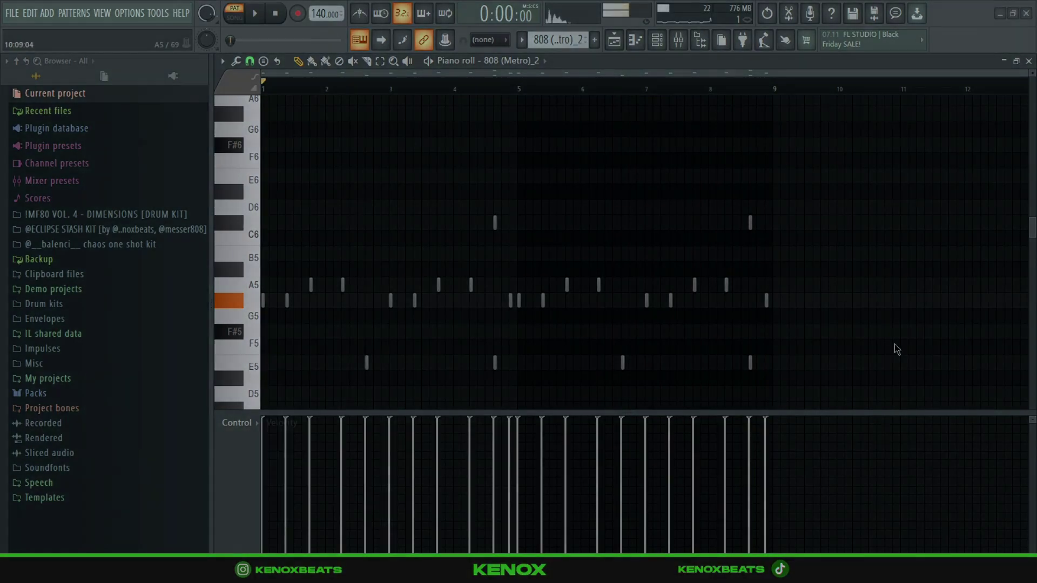